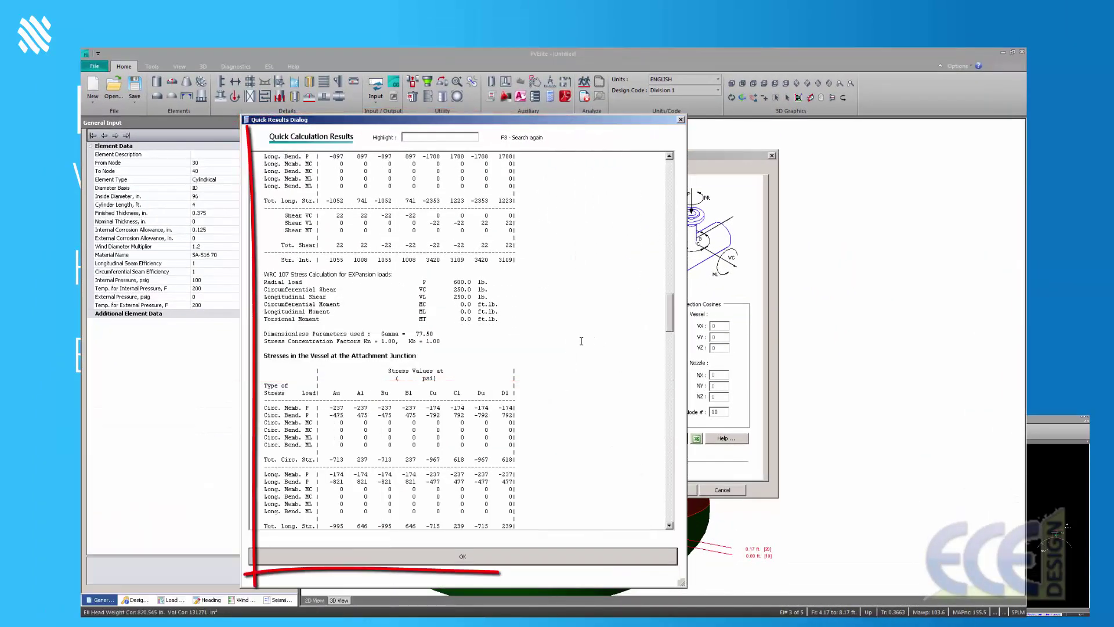
left_click_drag(673, 322, 675, 513)
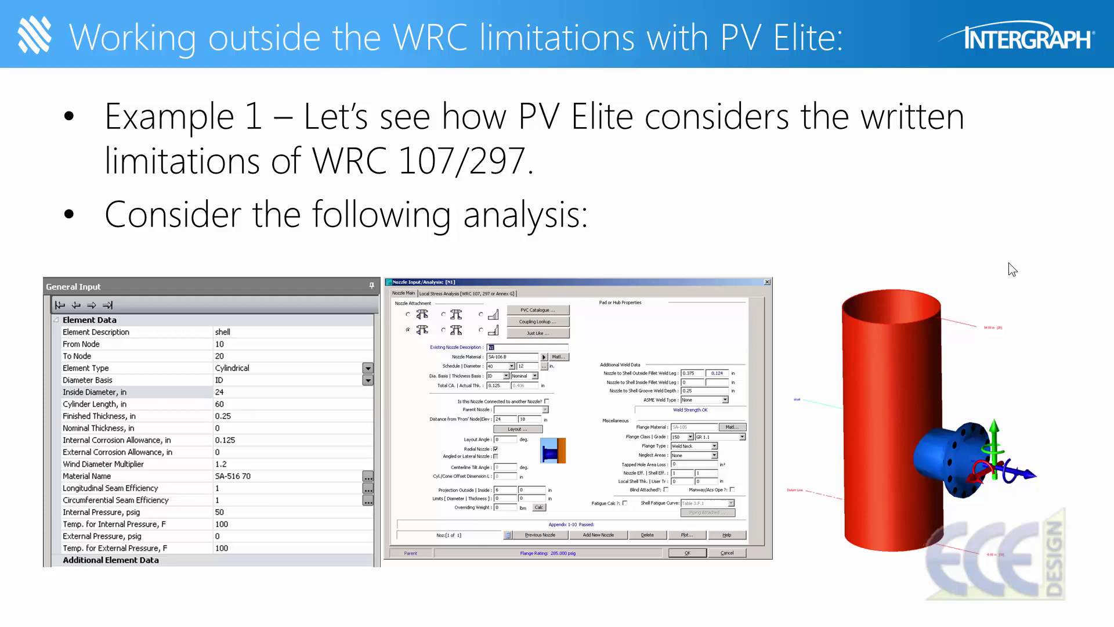
- Advance to the 'Later on in the session...' slide showing FE/Pipe results and a stress plot
key("Page_Down")
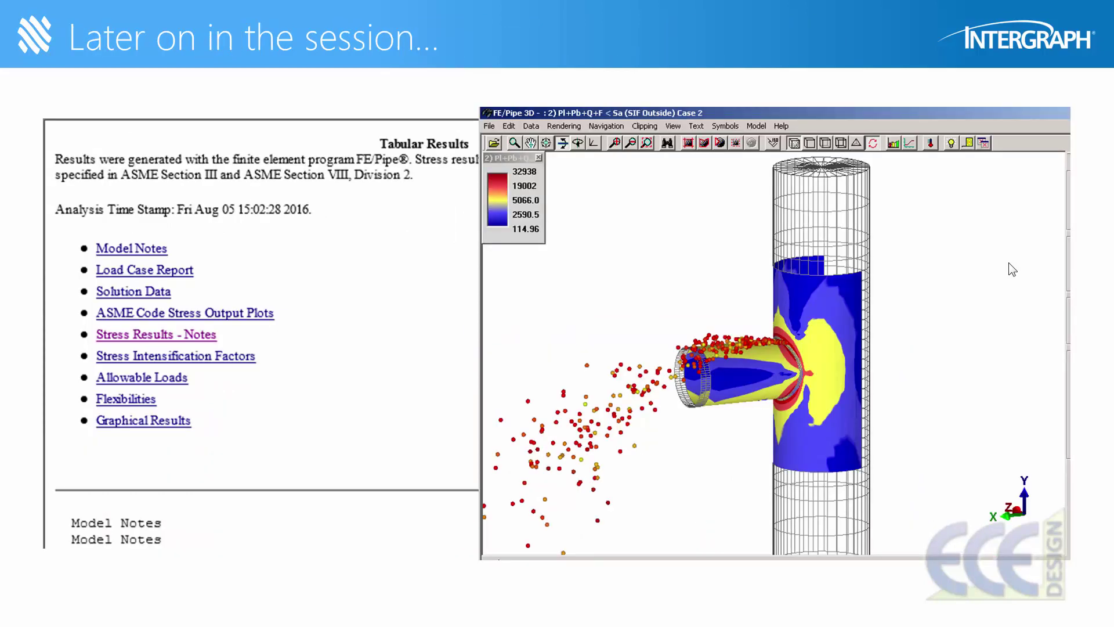